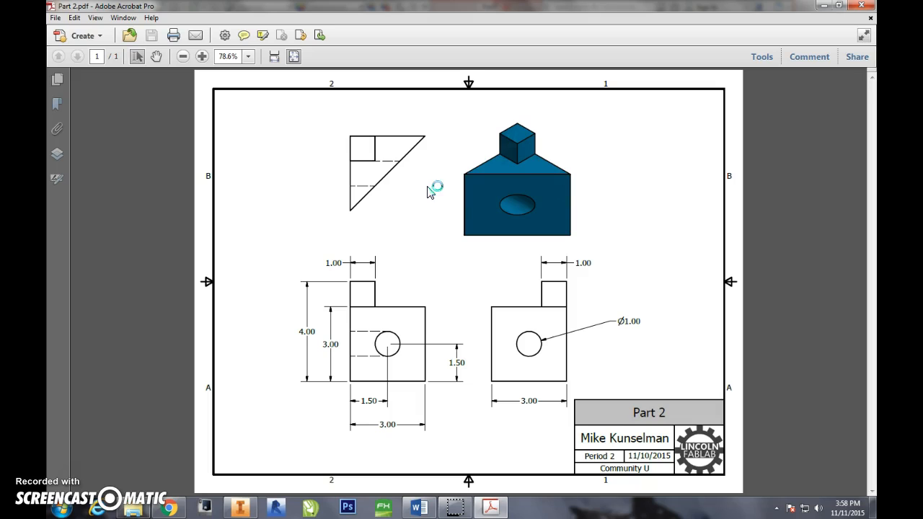
Switch from the PDF drawing to Inventor and sketch a 3-inch vertical line upward from the origin.
{"action": "left_click", "coordinate": [827, 7]}
{"action": "left_click", "coordinate": [798, 27]}
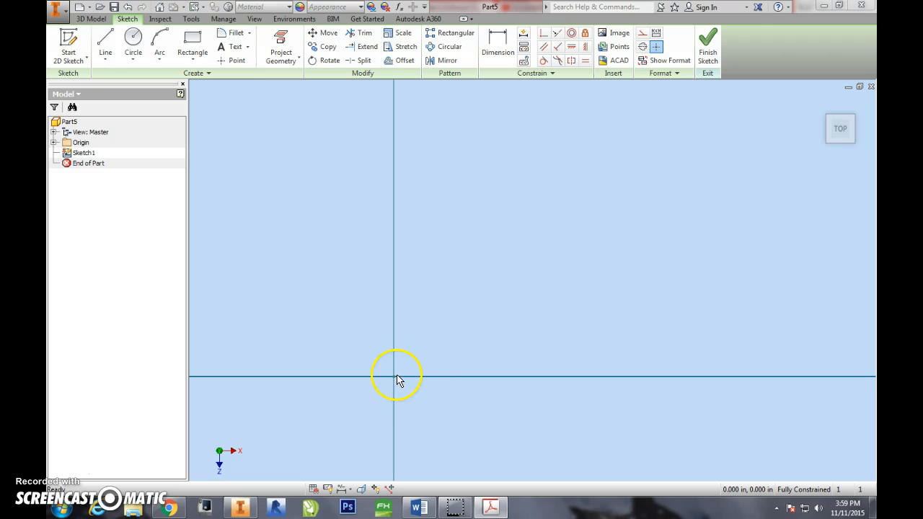
{"action": "left_click", "coordinate": [106, 42]}
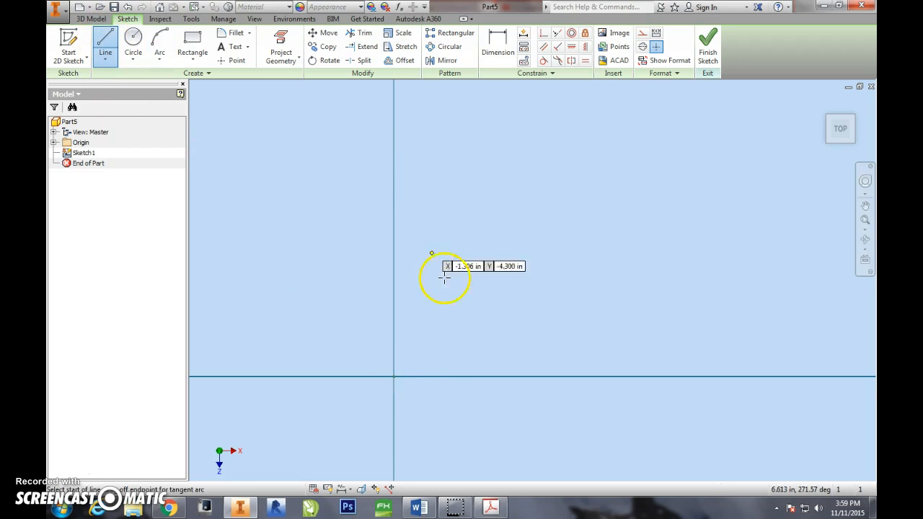
{"action": "left_click", "coordinate": [394, 376]}
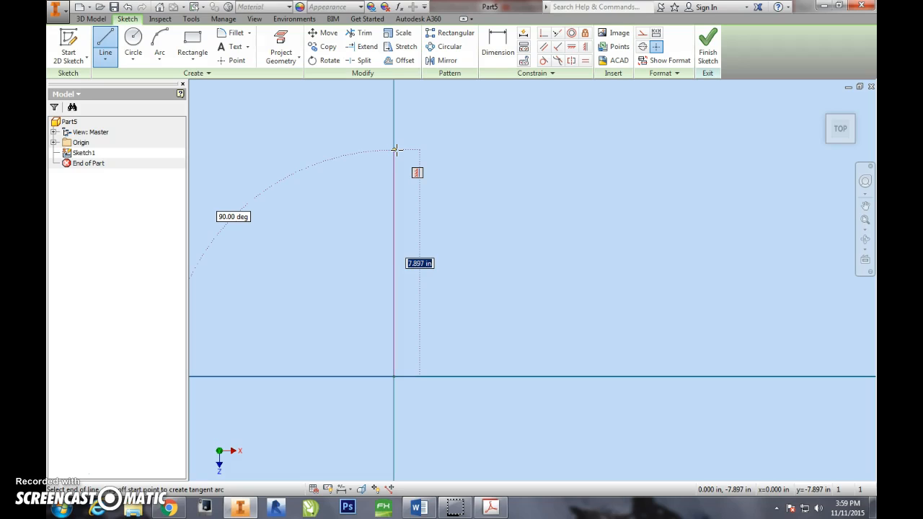
{"action": "key", "text": "Return"}
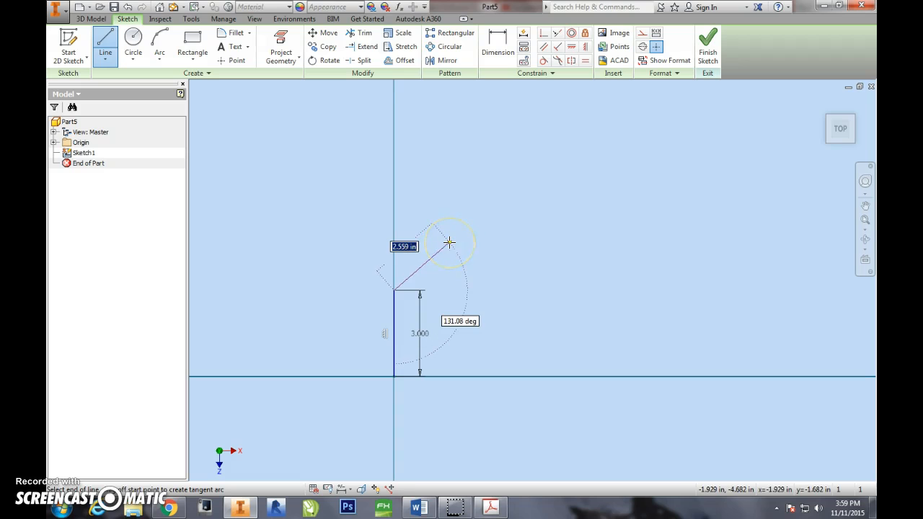
Draw a 3-inch horizontal line from the origin, close the right triangle with a diagonal to the vertical line's upper end, and finish the sketch.
{"action": "left_click", "coordinate": [103, 38]}
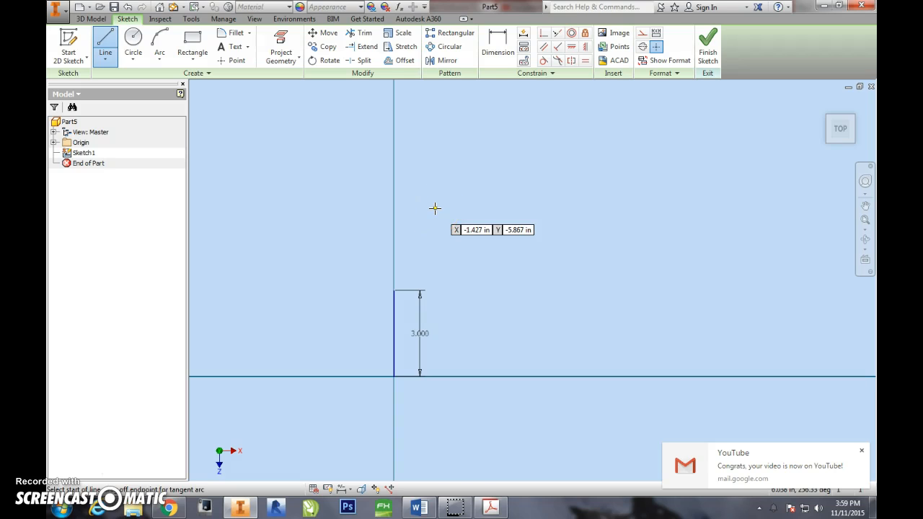
{"action": "left_click", "coordinate": [393, 376]}
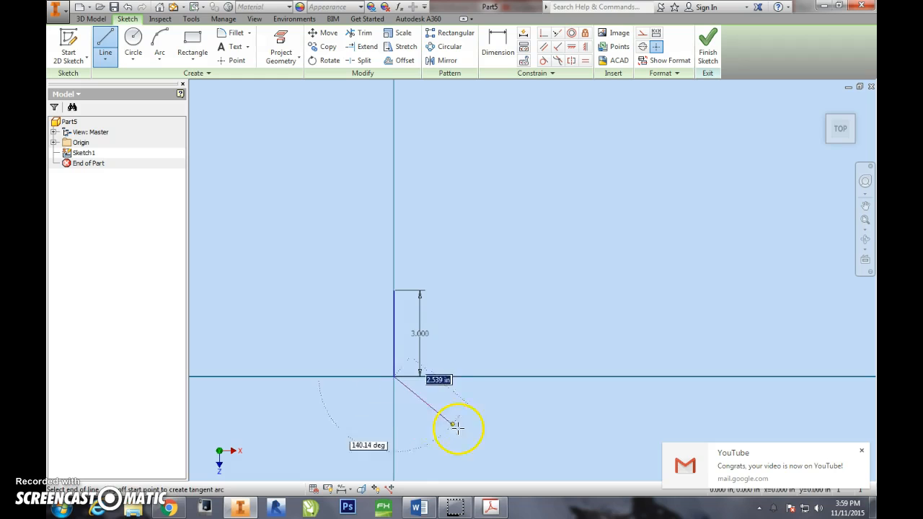
{"action": "left_click", "coordinate": [566, 375]}
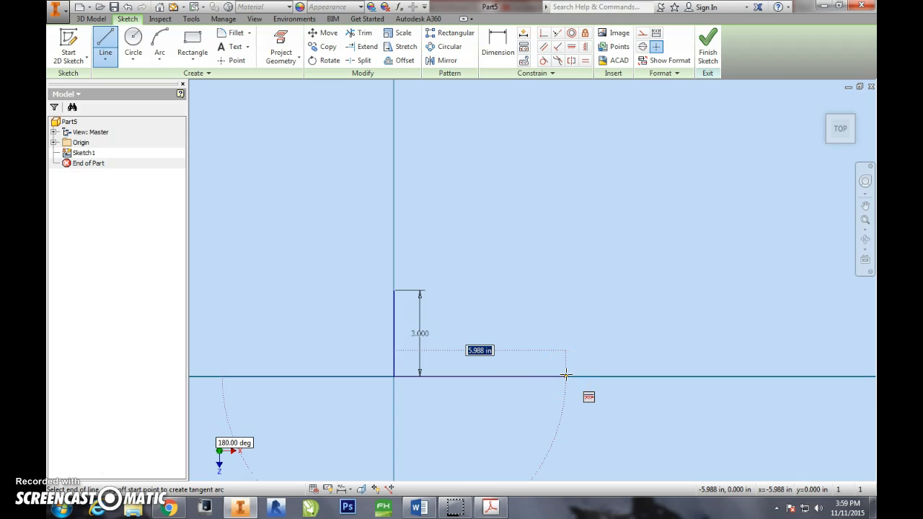
{"action": "key", "text": "Return"}
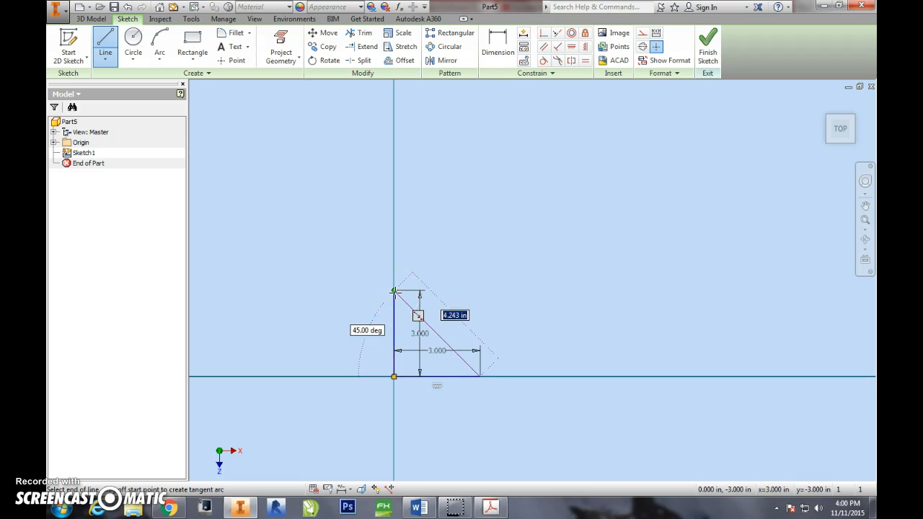
{"action": "left_click", "coordinate": [394, 292]}
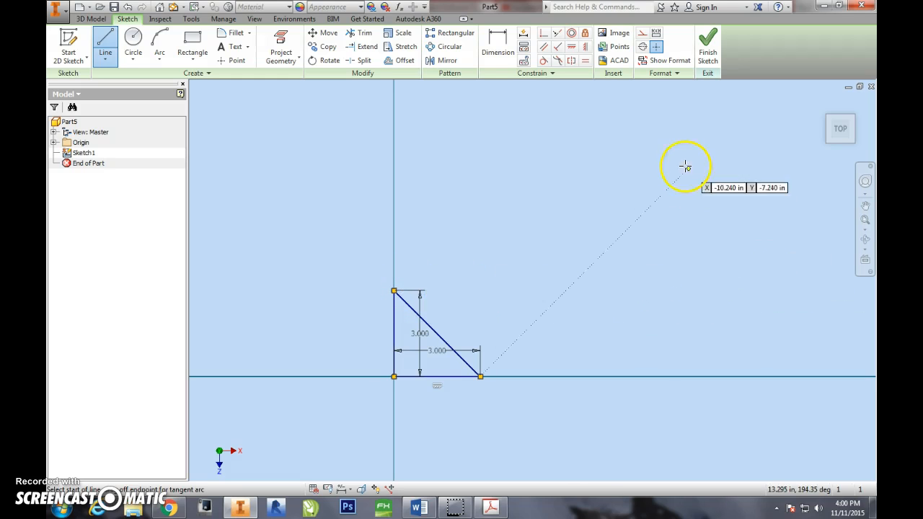
{"action": "left_click", "coordinate": [710, 53]}
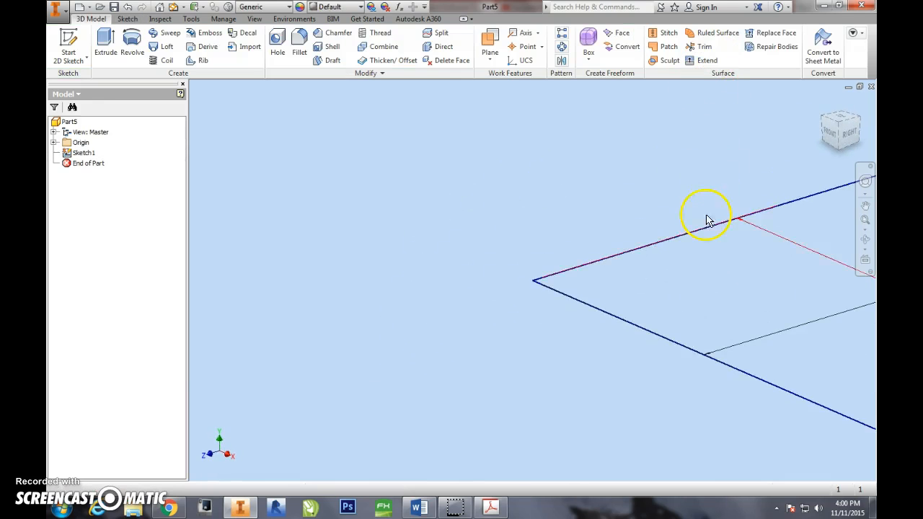
Extrude the triangular profile 3 inches into a solid prism.
{"action": "mouse_move", "coordinate": [736, 296]}
{"action": "middle_mouse_down"}
{"action": "mouse_move", "coordinate": [598, 295]}
{"action": "mouse_move", "coordinate": [577, 330]}
{"action": "middle_mouse_up"}
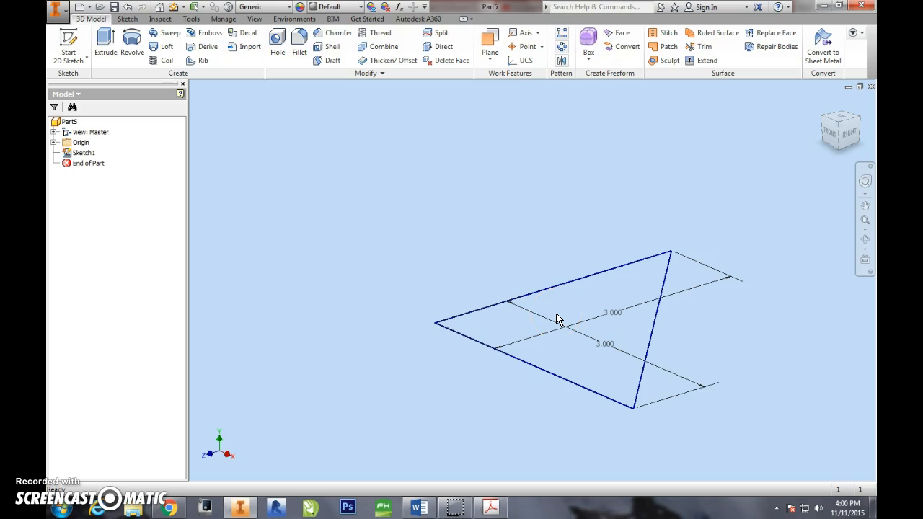
{"action": "left_click", "coordinate": [105, 42]}
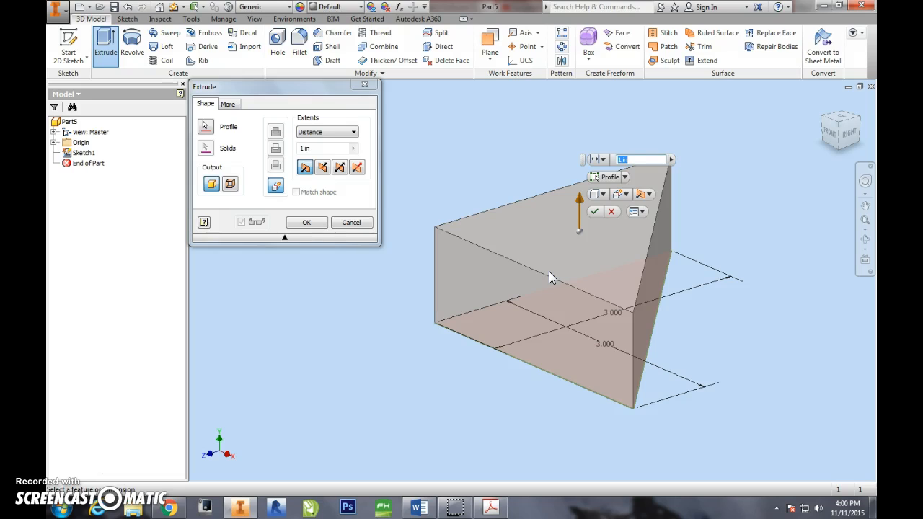
{"action": "type", "text": "3"}
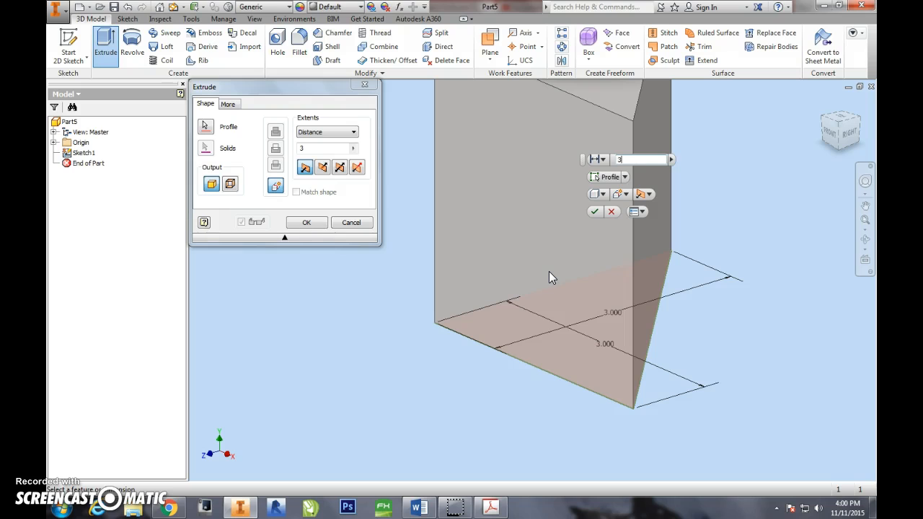
{"action": "key", "text": "Return"}
{"action": "left_click", "coordinate": [539, 308]}
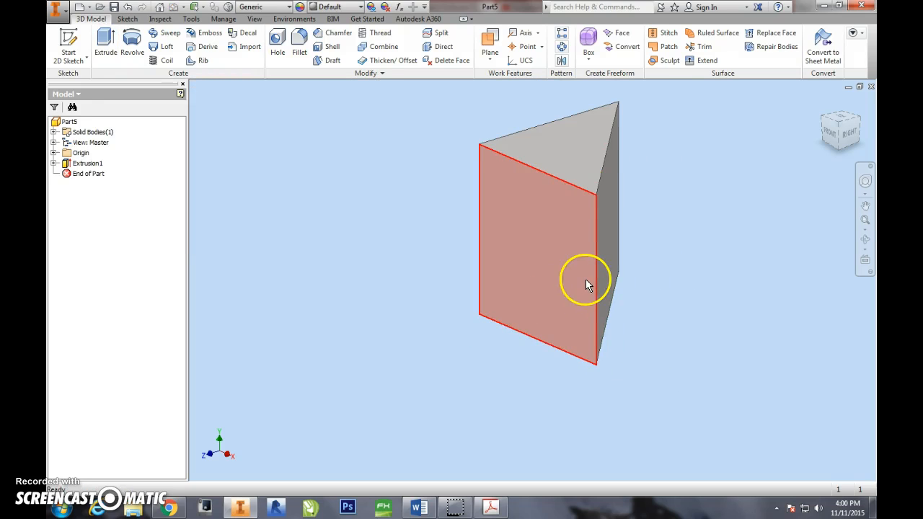
Create a new sketch on the prism's square front face and draw a 1-inch diameter circle near its center.
{"action": "middle_click_drag", "start_coordinate": [691, 370], "coordinate": [598, 360], "text": "shift"}
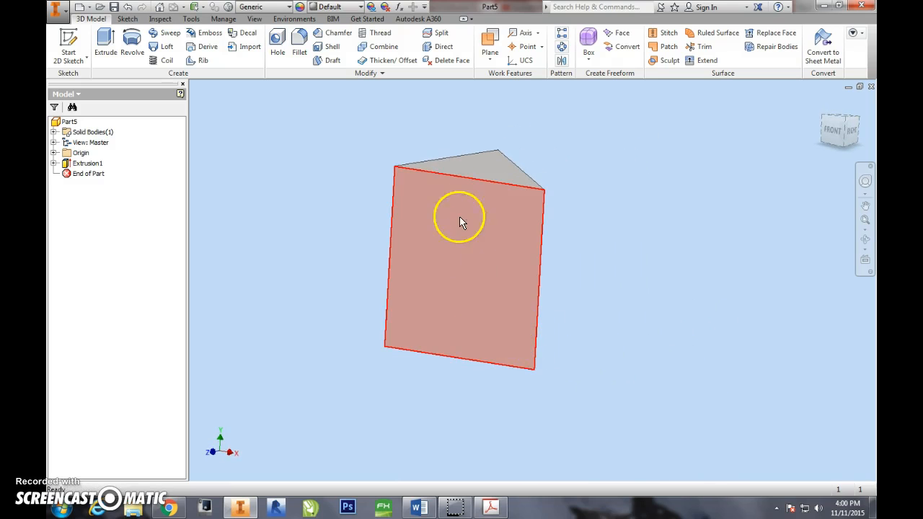
{"action": "right_click", "coordinate": [469, 242]}
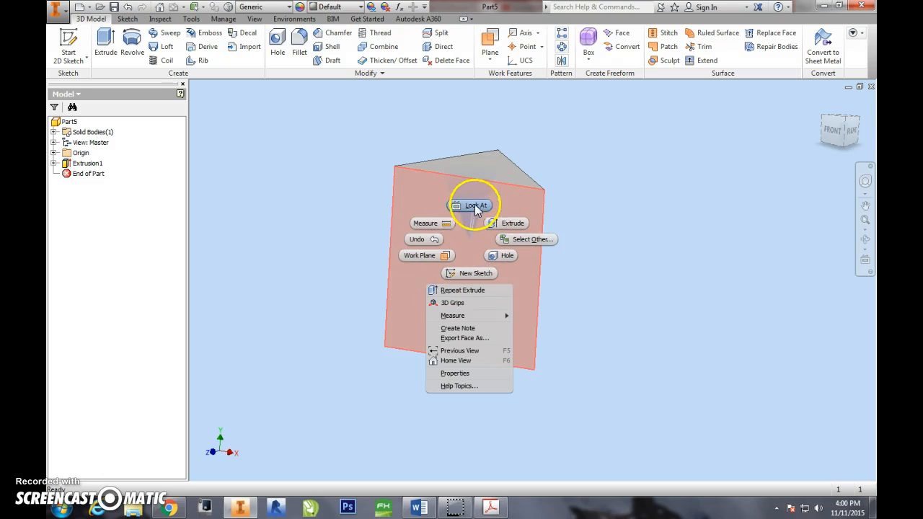
{"action": "left_click", "coordinate": [474, 272]}
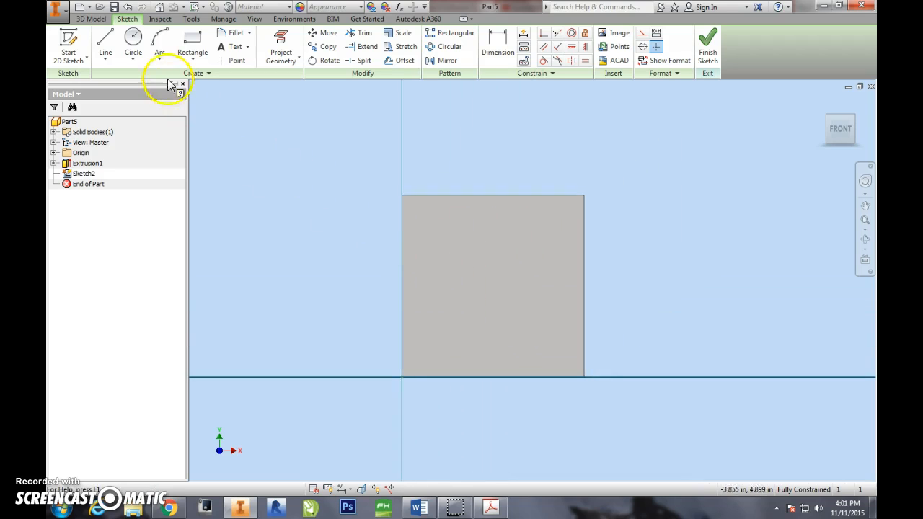
{"action": "left_click", "coordinate": [136, 43]}
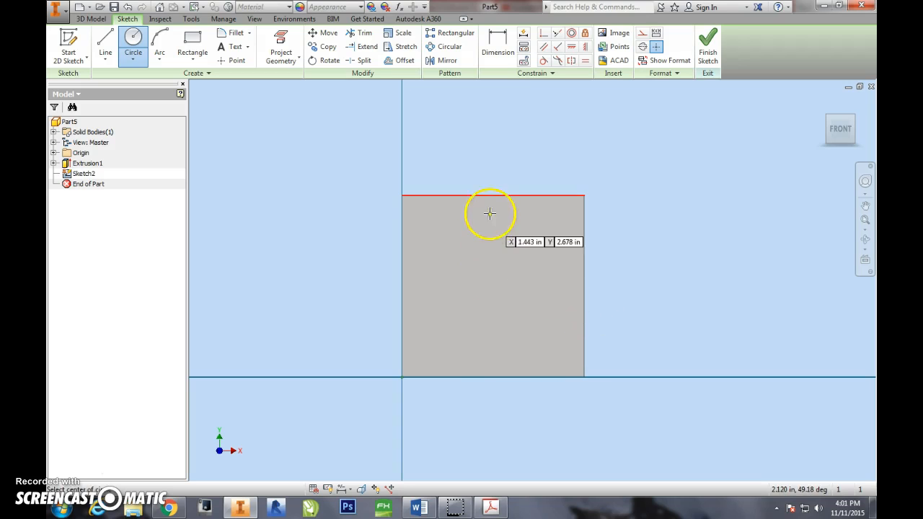
{"action": "left_click", "coordinate": [499, 284]}
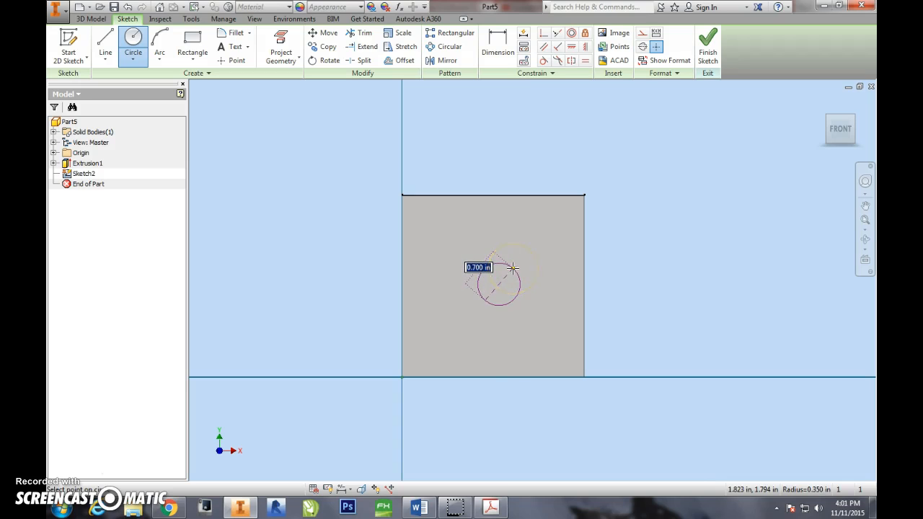
{"action": "type", "text": "1"}
{"action": "key", "text": "Return"}
Dimension the circle's center 1.5 inches horizontally from the right edge of the square face.
{"action": "left_click", "coordinate": [499, 43]}
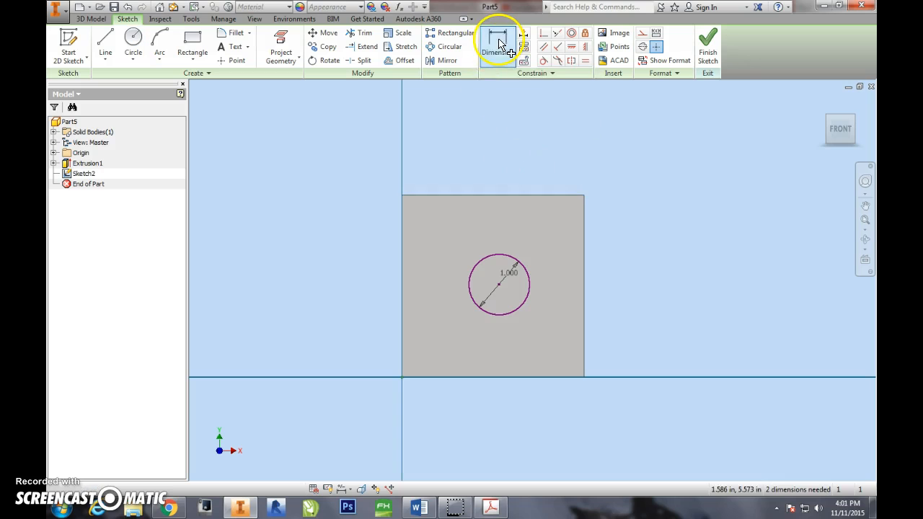
{"action": "left_click", "coordinate": [584, 284]}
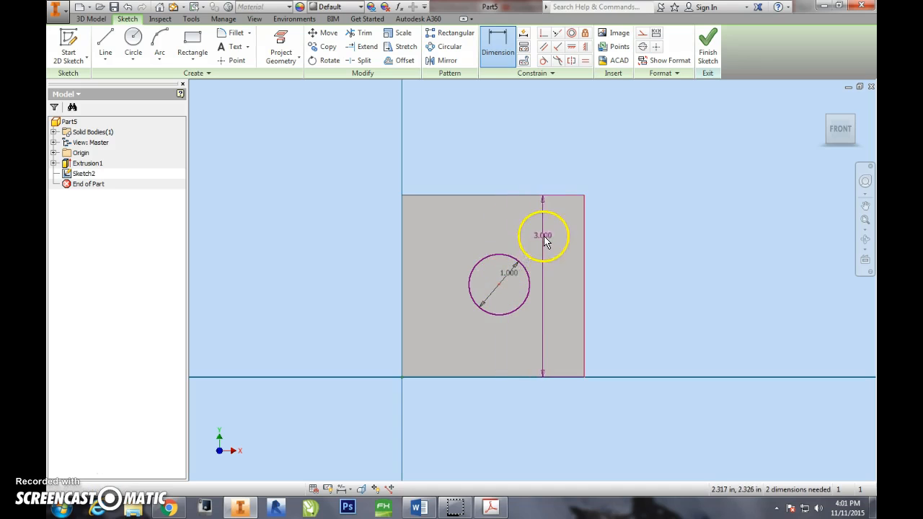
{"action": "left_click", "coordinate": [498, 45]}
{"action": "left_click", "coordinate": [584, 244]}
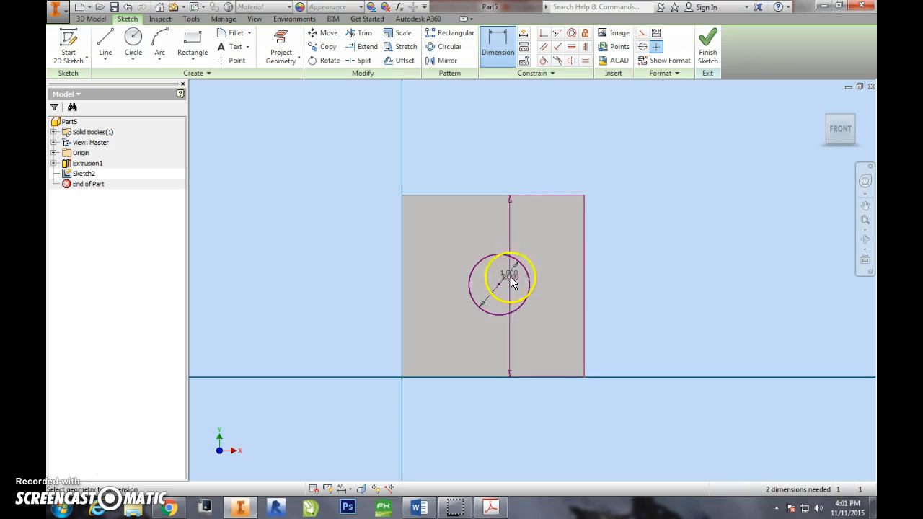
{"action": "left_click", "coordinate": [499, 284]}
{"action": "left_click", "coordinate": [541, 188]}
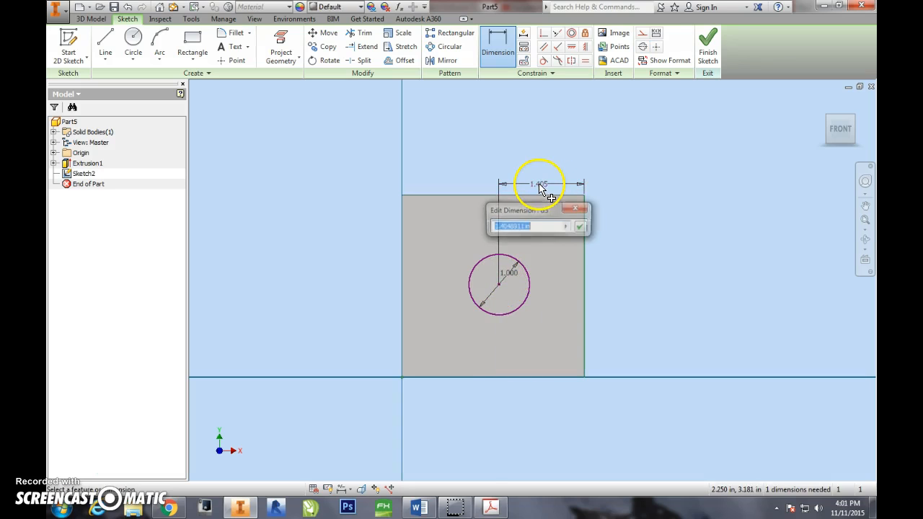
{"action": "type", "text": "1.5"}
{"action": "key", "text": "Return"}
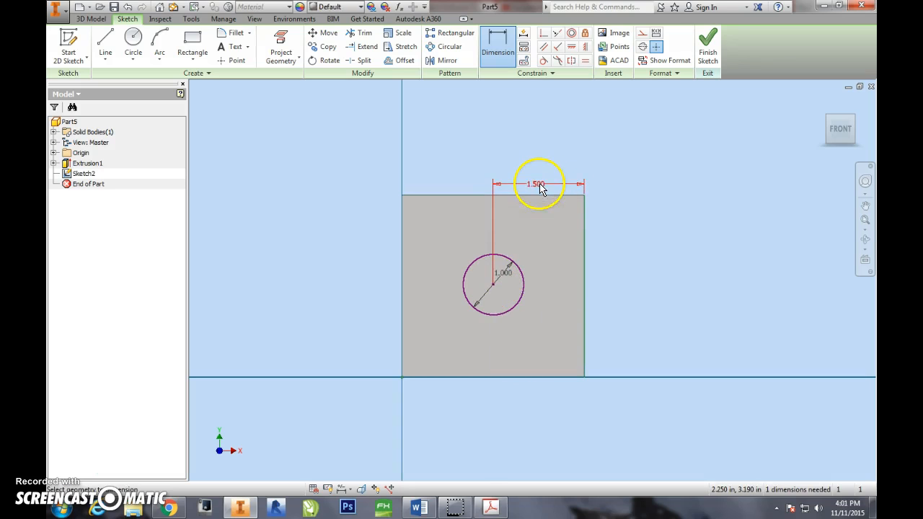
Dimension the circle's center 1.5 inches vertically from the face's top edge and finish the sketch.
{"action": "left_click", "coordinate": [507, 48]}
{"action": "left_click", "coordinate": [478, 196]}
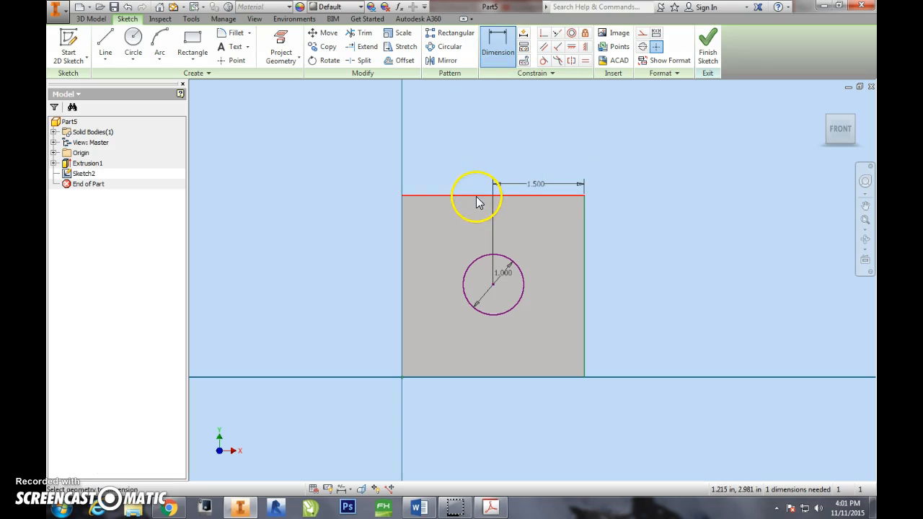
{"action": "left_click", "coordinate": [494, 286]}
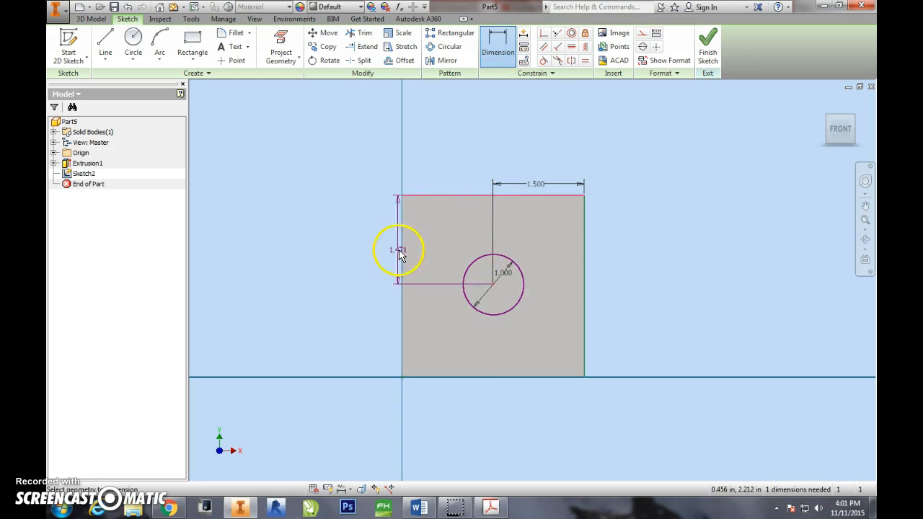
{"action": "left_click", "coordinate": [383, 239]}
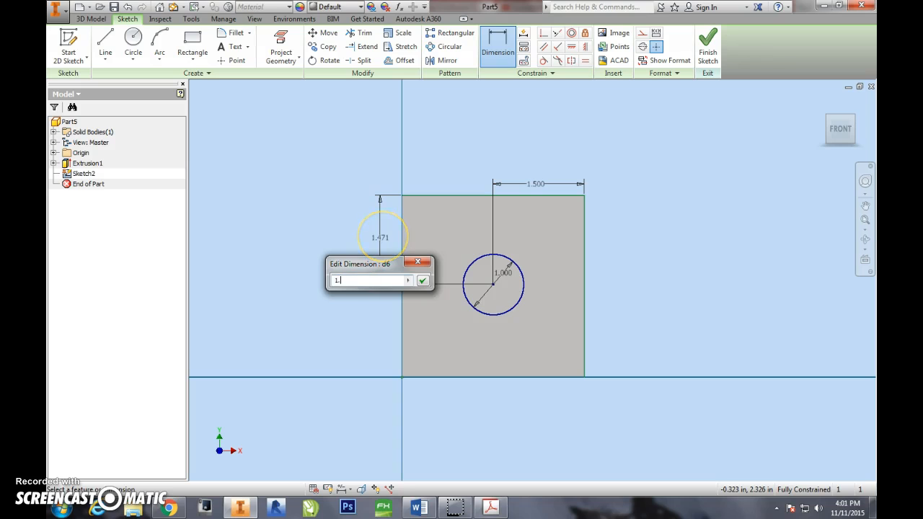
{"action": "type", "text": "1.5"}
{"action": "key", "text": "Return"}
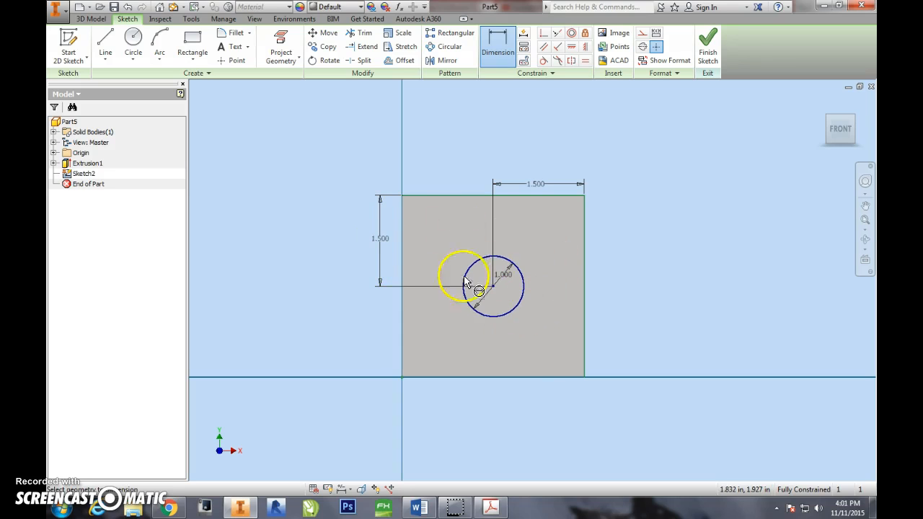
{"action": "left_click", "coordinate": [708, 45]}
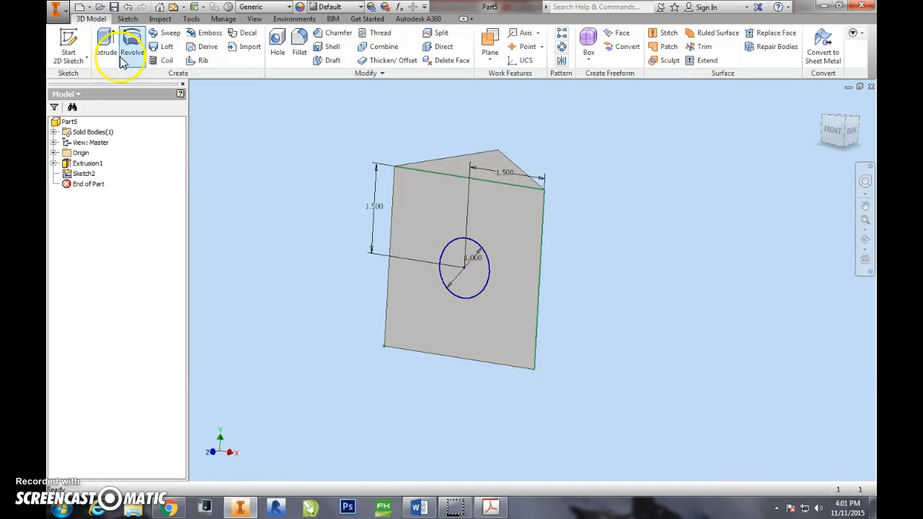
Extrude the 1-inch circle as a cut through the whole prism, with the extent set to All.
{"action": "left_click", "coordinate": [106, 45]}
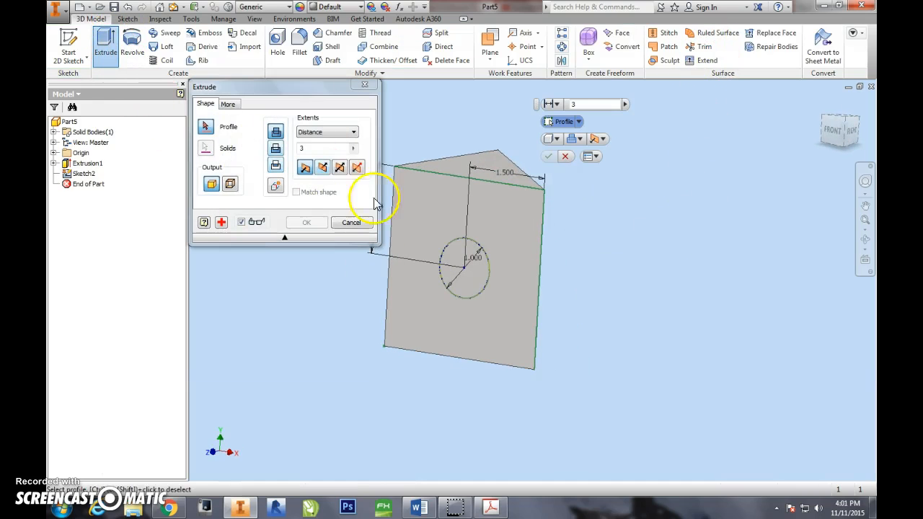
{"action": "left_click", "coordinate": [453, 256]}
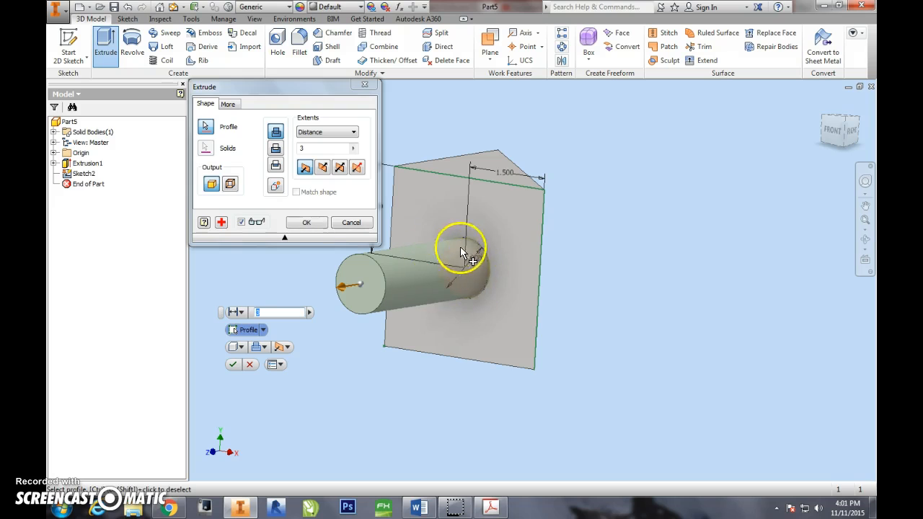
{"action": "middle_click_drag", "start_coordinate": [511, 310], "coordinate": [482, 309], "text": "shift"}
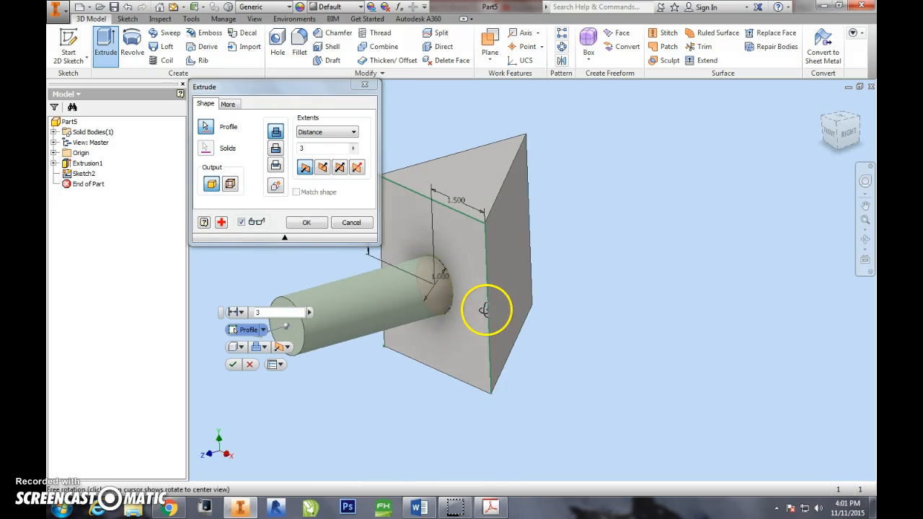
{"action": "left_click", "coordinate": [276, 151]}
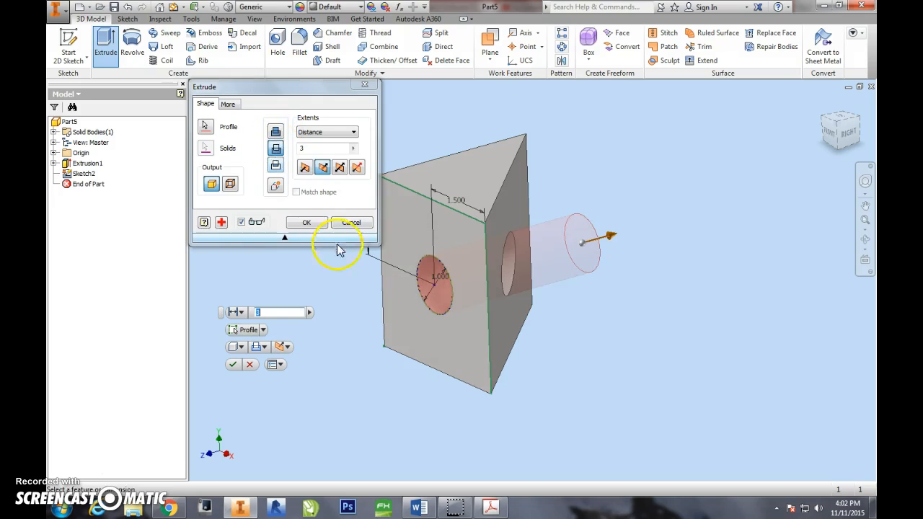
{"action": "left_click", "coordinate": [326, 133]}
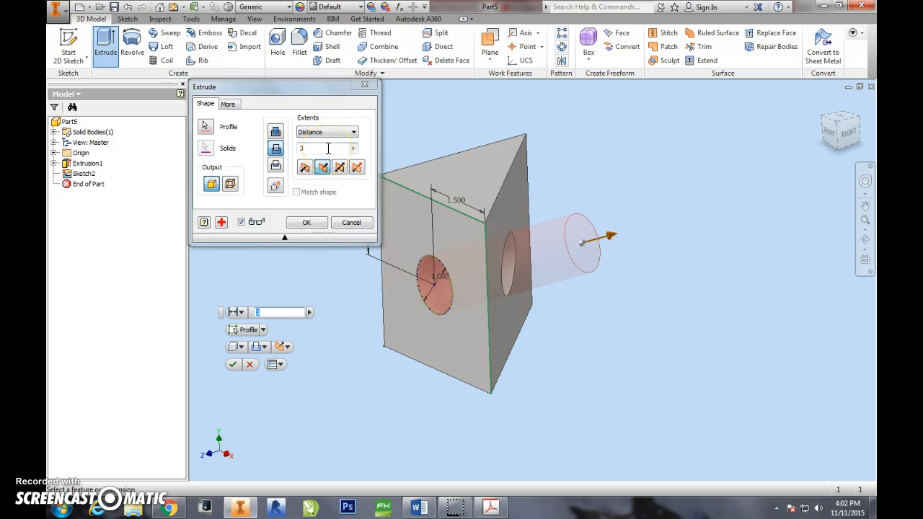
{"action": "left_click", "coordinate": [329, 139]}
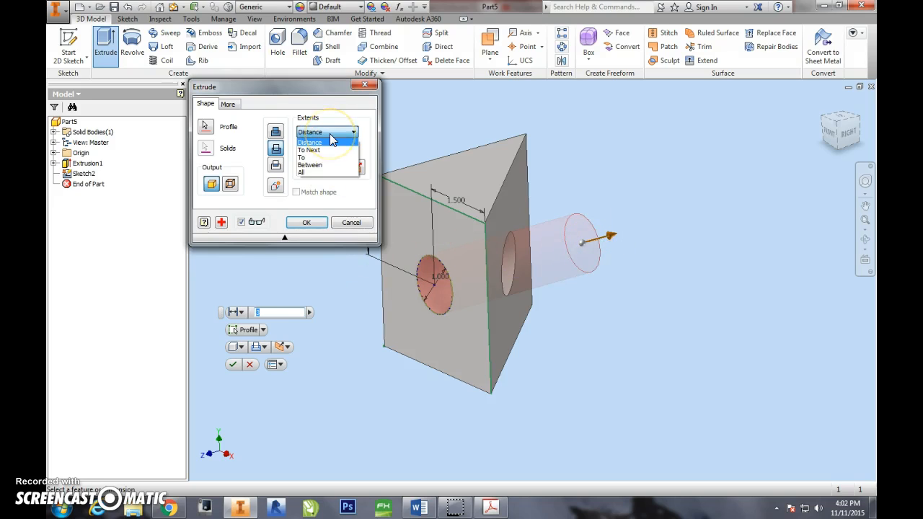
{"action": "left_click", "coordinate": [326, 173]}
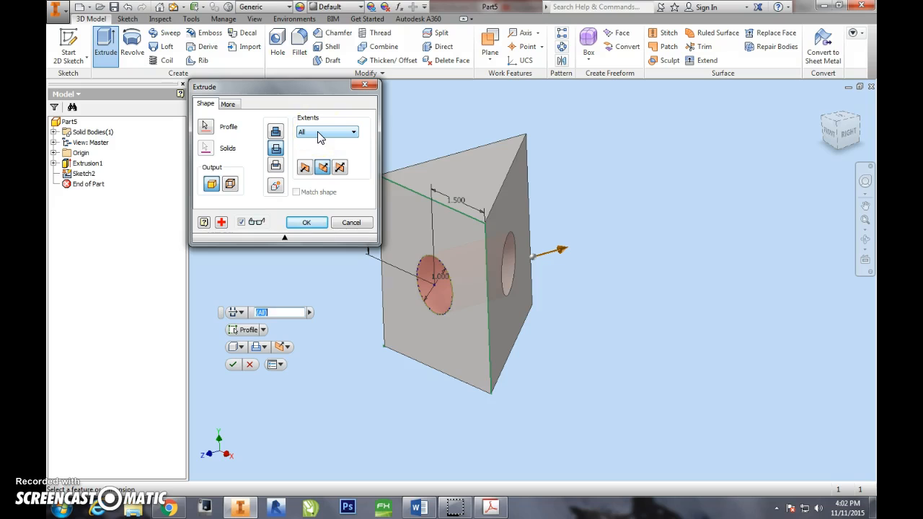
{"action": "left_click", "coordinate": [317, 223]}
Create a new sketch on the prism's top triangular face.
{"action": "mouse_move", "coordinate": [455, 322]}
{"action": "left_mouse_down"}
{"action": "mouse_move", "coordinate": [489, 305]}
{"action": "mouse_move", "coordinate": [550, 316]}
{"action": "mouse_move", "coordinate": [457, 368]}
{"action": "mouse_move", "coordinate": [365, 361]}
{"action": "mouse_move", "coordinate": [457, 382]}
{"action": "mouse_move", "coordinate": [571, 350]}
{"action": "mouse_move", "coordinate": [472, 328]}
{"action": "mouse_move", "coordinate": [414, 330]}
{"action": "mouse_move", "coordinate": [538, 324]}
{"action": "mouse_move", "coordinate": [440, 336]}
{"action": "mouse_move", "coordinate": [450, 332]}
{"action": "left_mouse_up"}
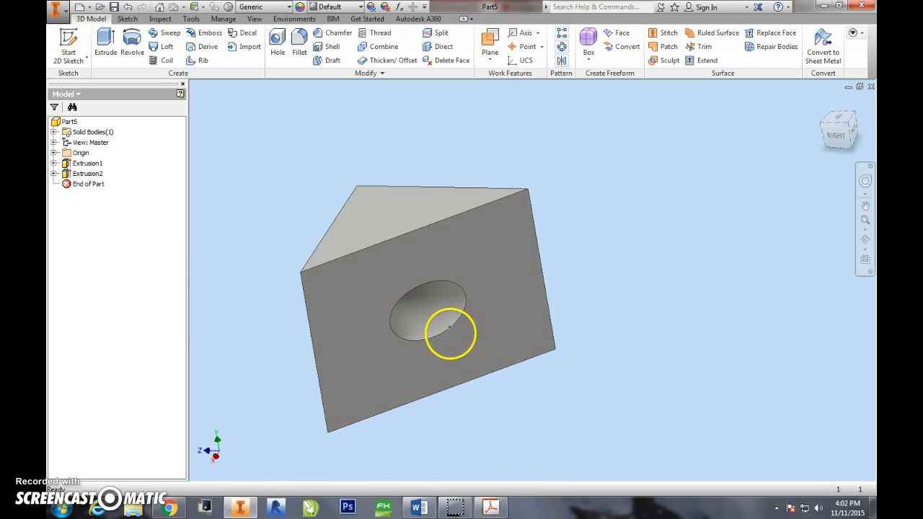
{"action": "middle_click_drag", "start_coordinate": [398, 284], "coordinate": [449, 273]}
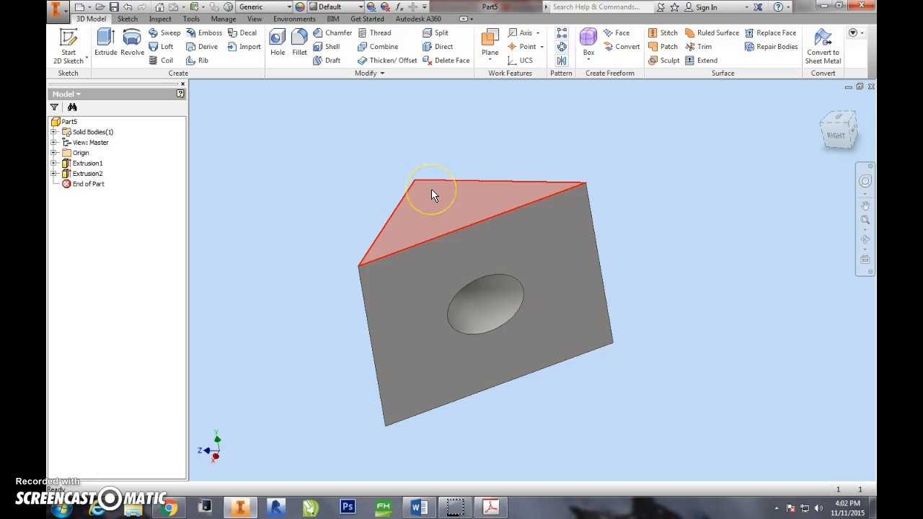
{"action": "right_click", "coordinate": [426, 209]}
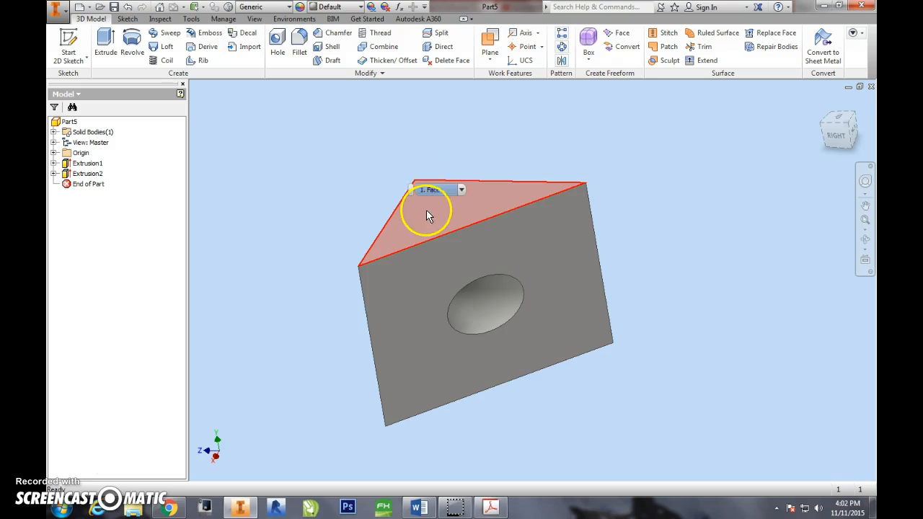
{"action": "left_click", "coordinate": [433, 244]}
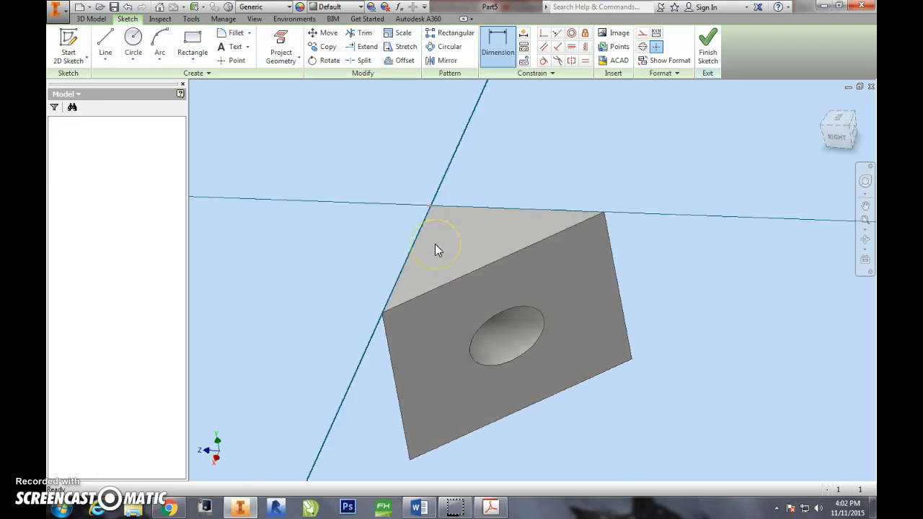
{"action": "middle_click_drag", "start_coordinate": [575, 290], "coordinate": [449, 202]}
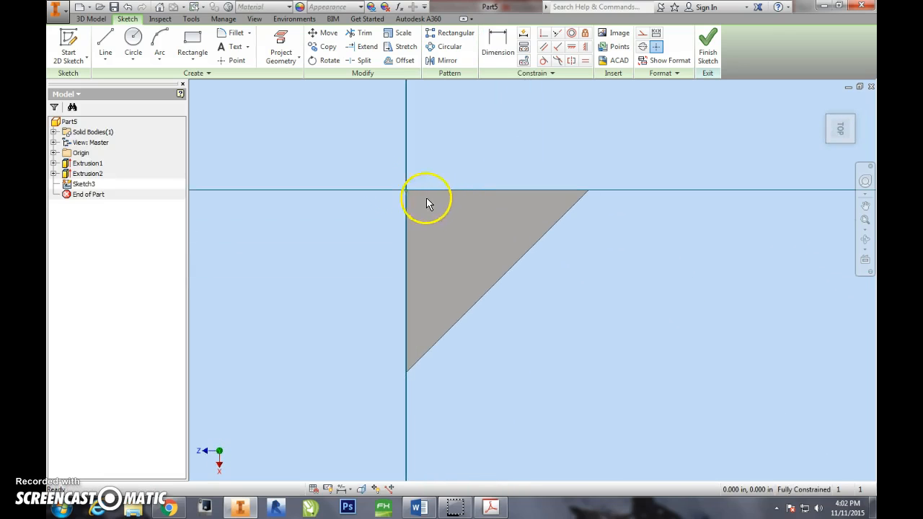
{"action": "scroll", "coordinate": [430, 195], "scroll_direction": "down", "scroll_amount": 3}
{"action": "middle_click_drag", "start_coordinate": [483, 238], "coordinate": [429, 220]}
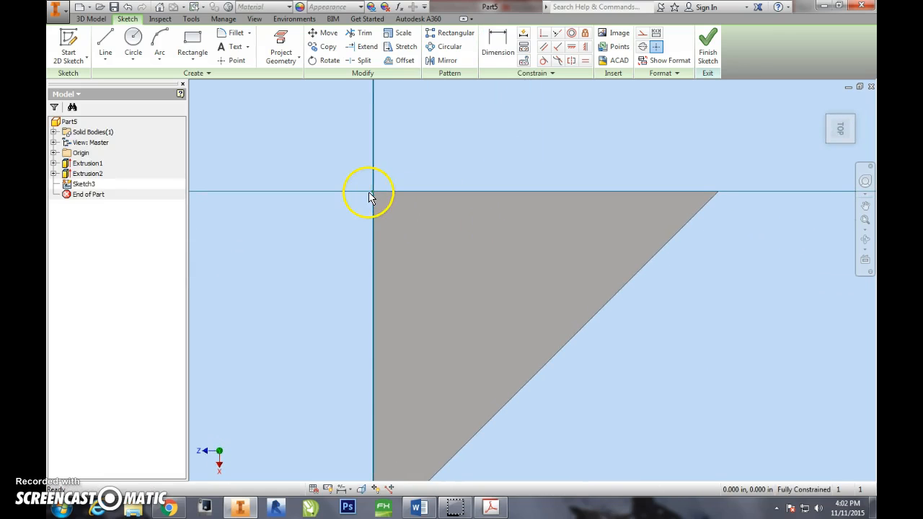
Draw a 1 by 1 inch square from the triangle's right-angle corner and finish the sketch.
{"action": "left_click", "coordinate": [192, 42]}
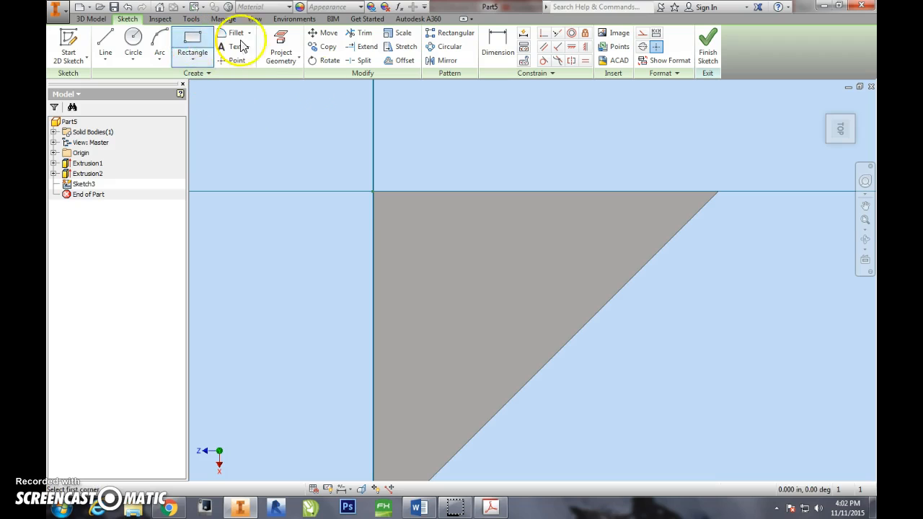
{"action": "left_click", "coordinate": [373, 189]}
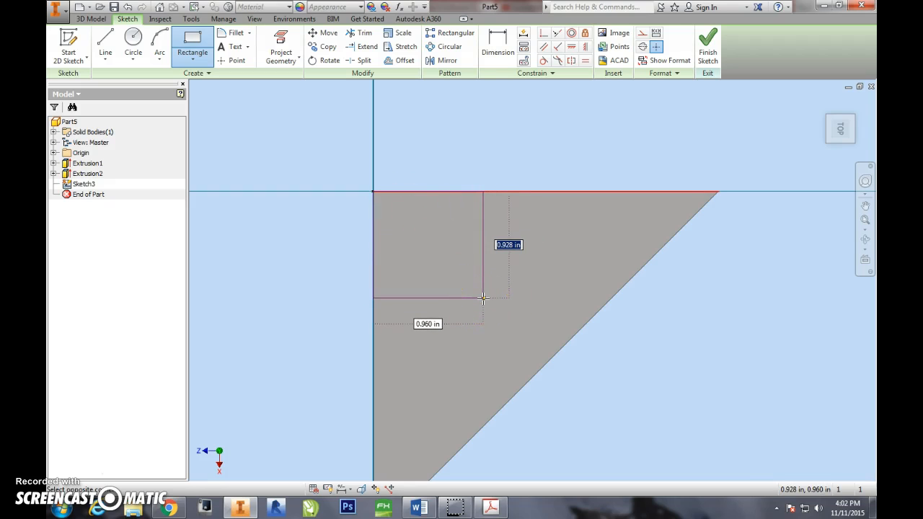
{"action": "type", "text": "1"}
{"action": "key", "text": "Tab"}
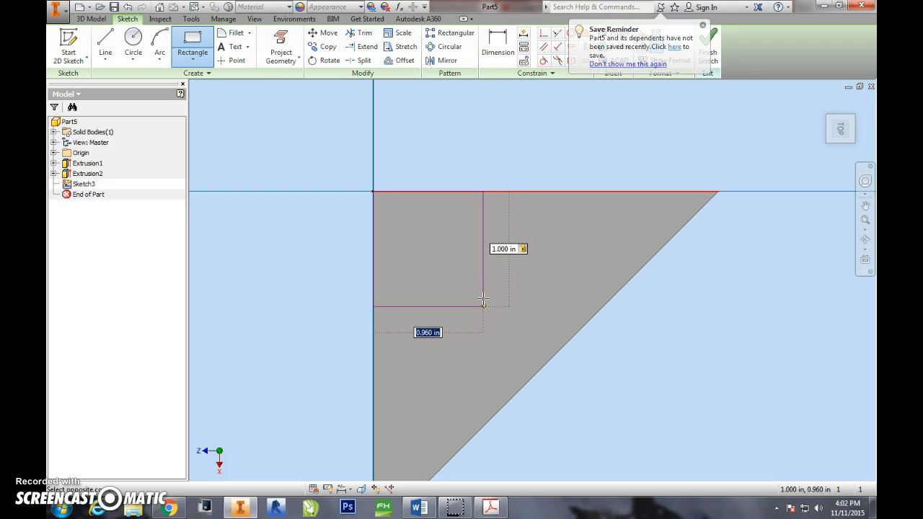
{"action": "type", "text": "1"}
{"action": "key", "text": "Return"}
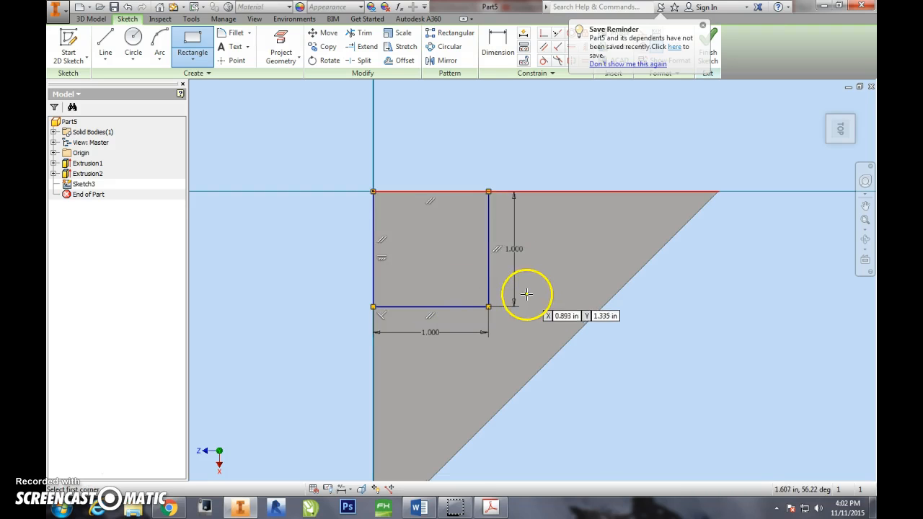
{"action": "mouse_move", "coordinate": [545, 309]}
{"action": "middle_mouse_down", "text": "shift"}
{"action": "mouse_move", "coordinate": [517, 337]}
{"action": "mouse_move", "coordinate": [498, 319]}
{"action": "mouse_move", "coordinate": [531, 303]}
{"action": "middle_mouse_up", "text": "shift"}
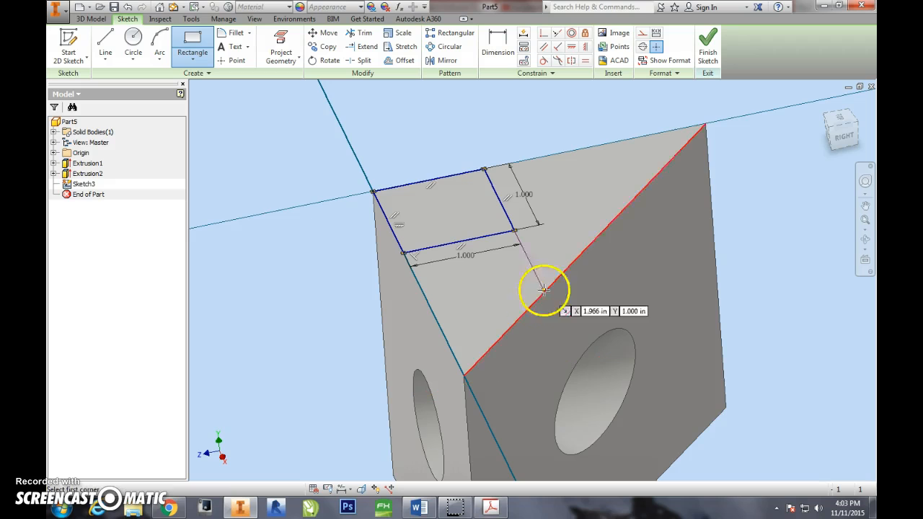
{"action": "left_click", "coordinate": [707, 48]}
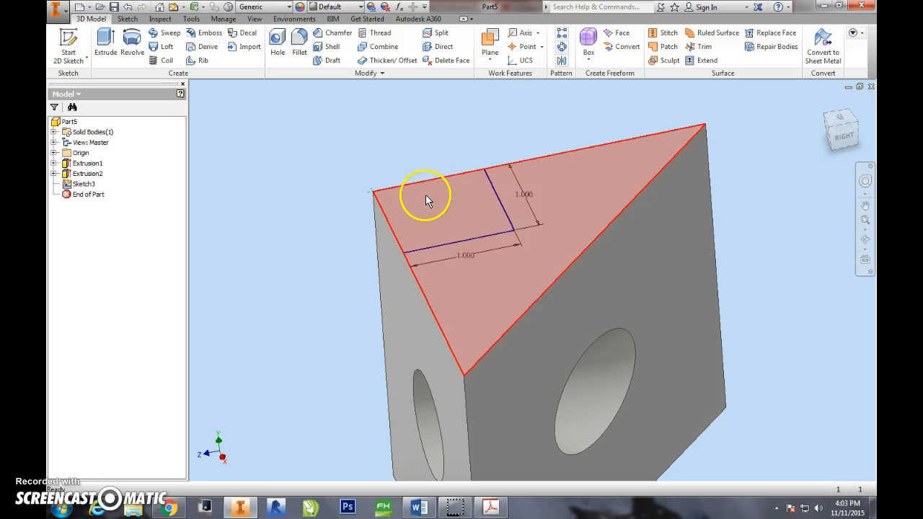
Extrude the square profile 1 inch upward from the top face to form a joined cube.
{"action": "left_click", "coordinate": [106, 42]}
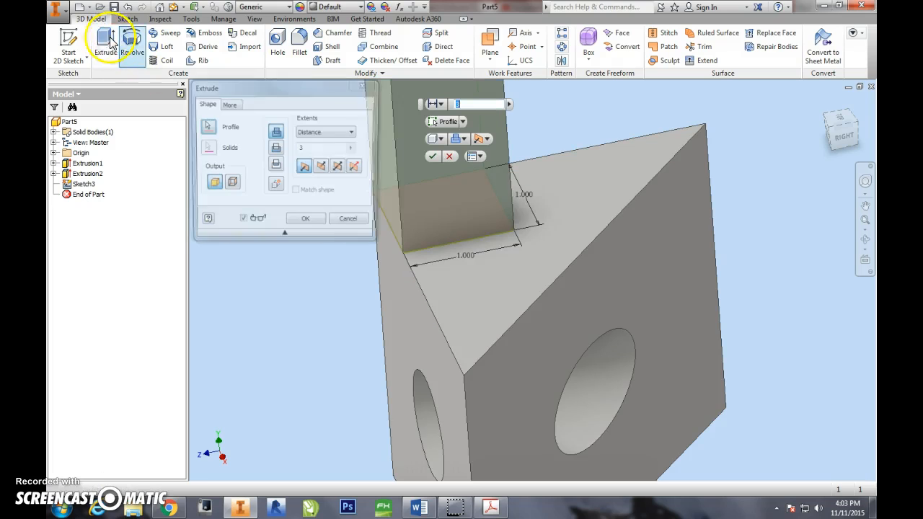
{"action": "type", "text": "3"}
{"action": "middle_click_drag", "start_coordinate": [427, 190], "coordinate": [449, 287]}
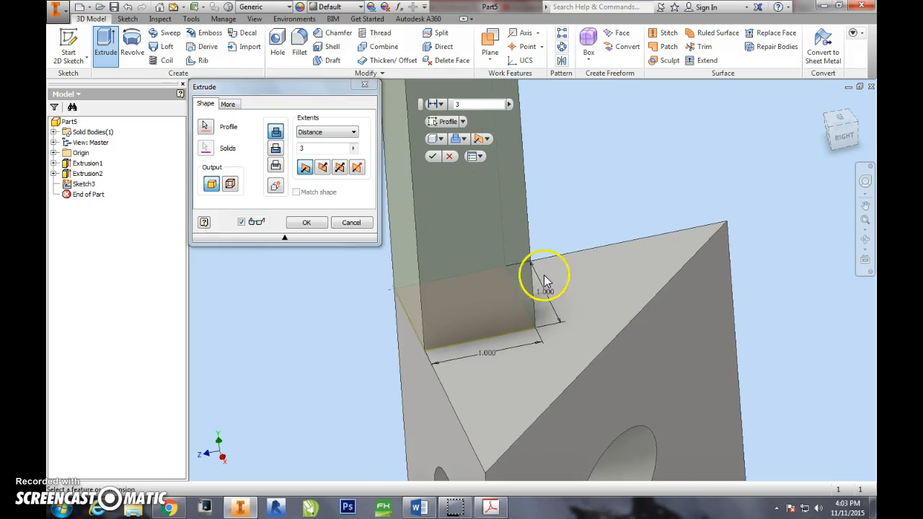
{"action": "scroll", "coordinate": [501, 321], "scroll_direction": "down", "scroll_amount": 3}
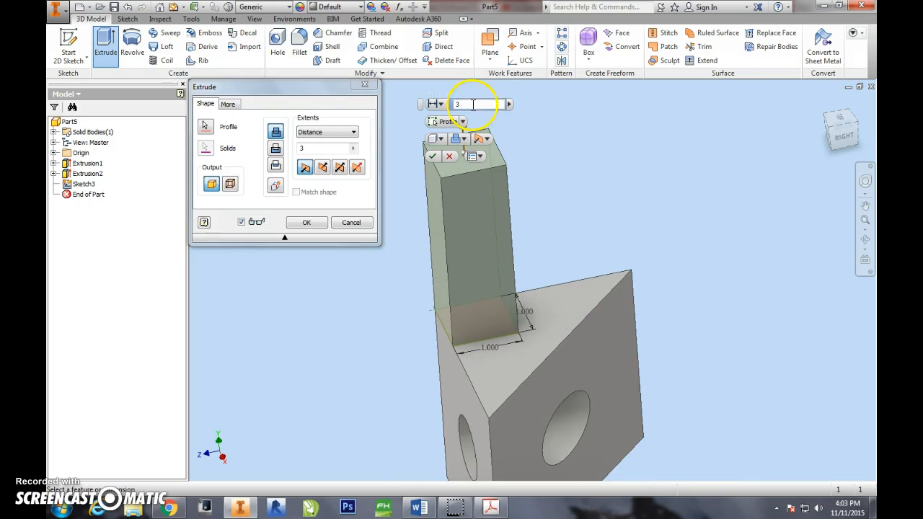
{"action": "left_click", "coordinate": [433, 156]}
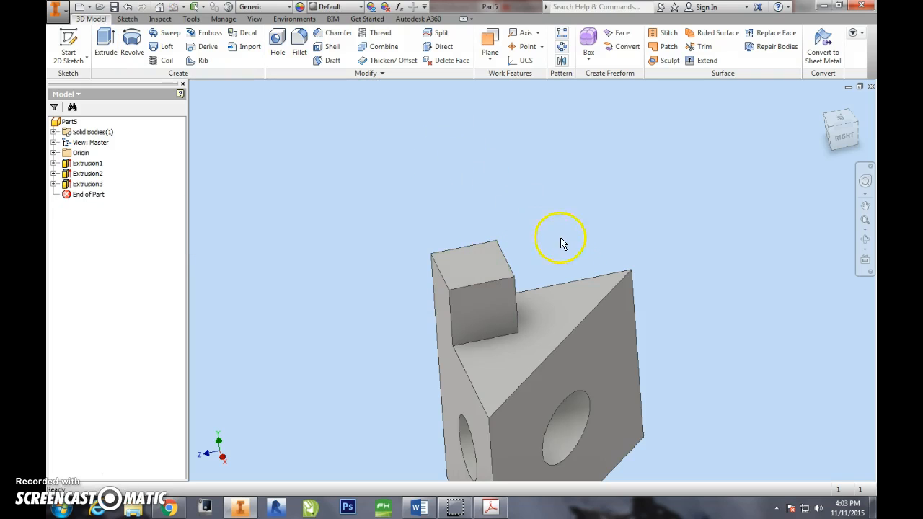
Set the part's material to Steel from the Inventor Material Library.
{"action": "middle_click_drag", "start_coordinate": [591, 326], "coordinate": [554, 333], "text": "shift"}
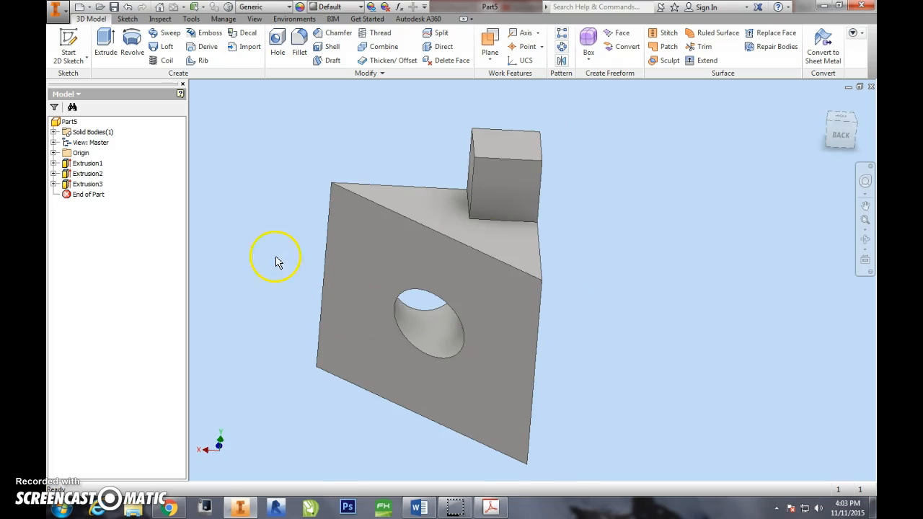
{"action": "left_click", "coordinate": [268, 7]}
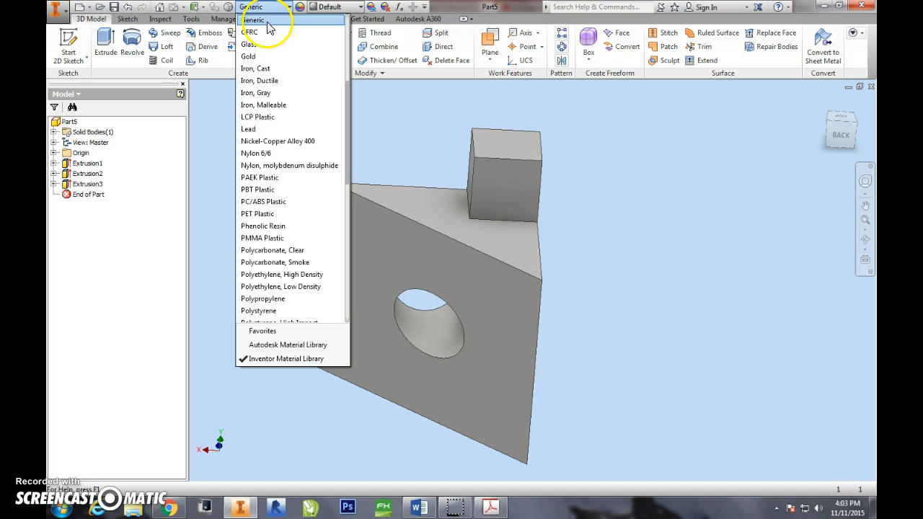
{"action": "scroll", "coordinate": [281, 203], "scroll_direction": "down", "scroll_amount": 6}
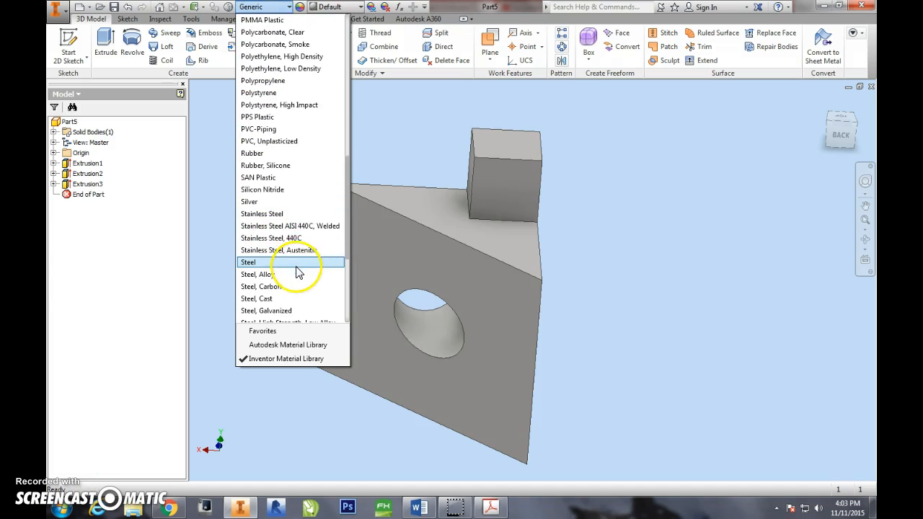
{"action": "left_click", "coordinate": [288, 264]}
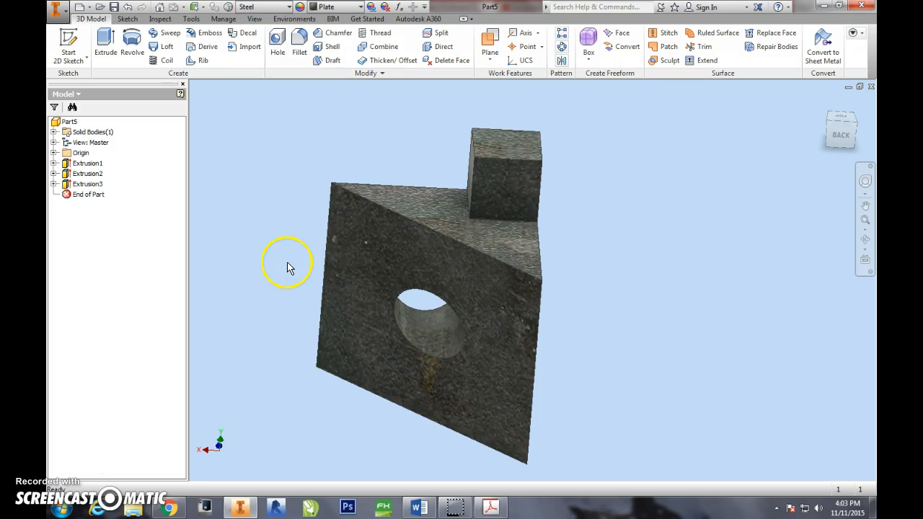
Change the part's appearance to Sky Blue Dark and check the colored model from another angle.
{"action": "left_click", "coordinate": [361, 8]}
{"action": "scroll", "coordinate": [364, 184], "scroll_direction": "down", "scroll_amount": 7}
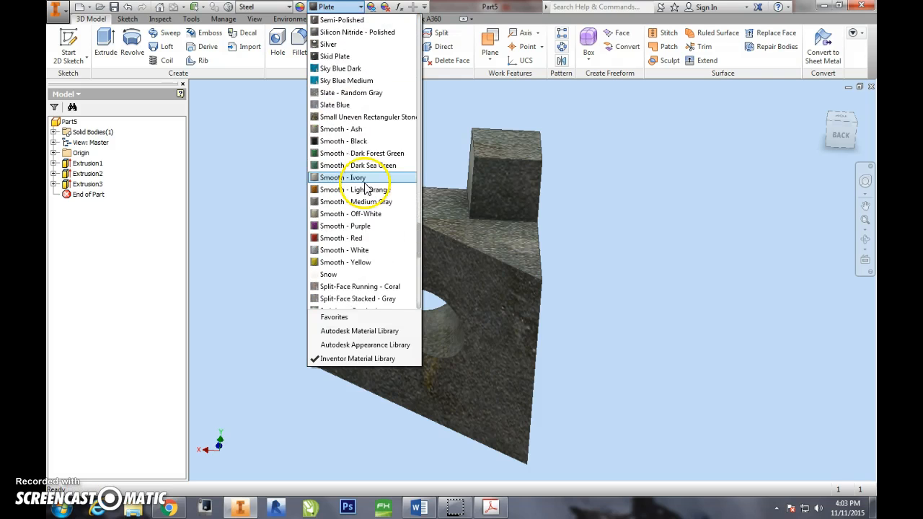
{"action": "left_click", "coordinate": [359, 69]}
{"action": "key", "text": "F4"}
{"action": "left_click_drag", "start_coordinate": [665, 334], "coordinate": [713, 334]}
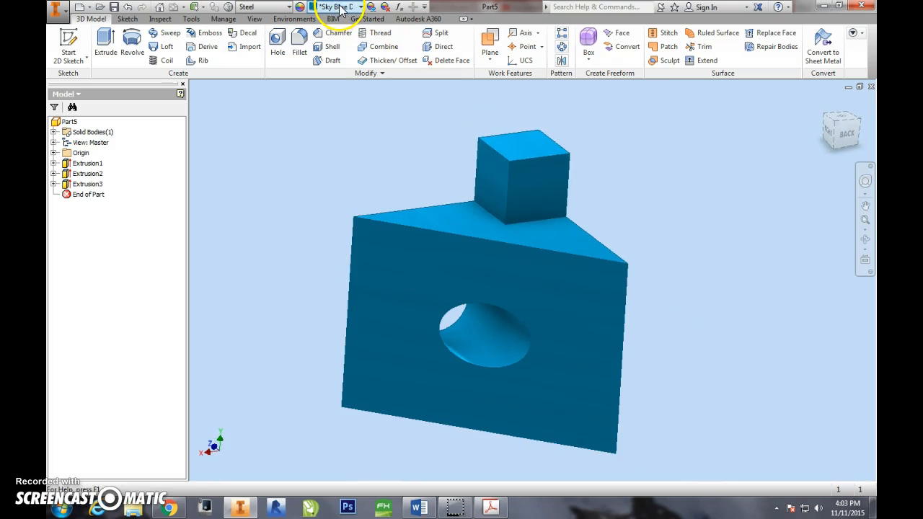
{"action": "mouse_move", "coordinate": [637, 314]}
{"action": "left_mouse_down"}
{"action": "mouse_move", "coordinate": [598, 313]}
{"action": "mouse_move", "coordinate": [642, 316]}
{"action": "left_mouse_up"}
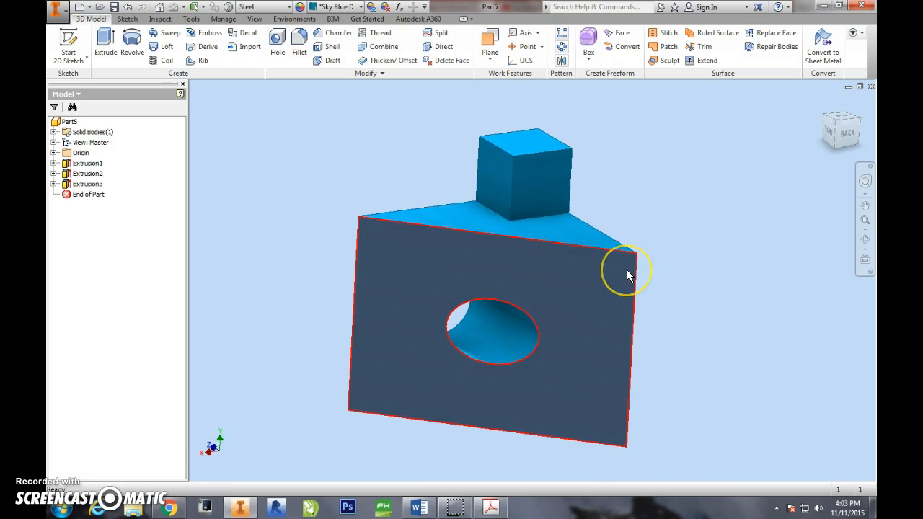